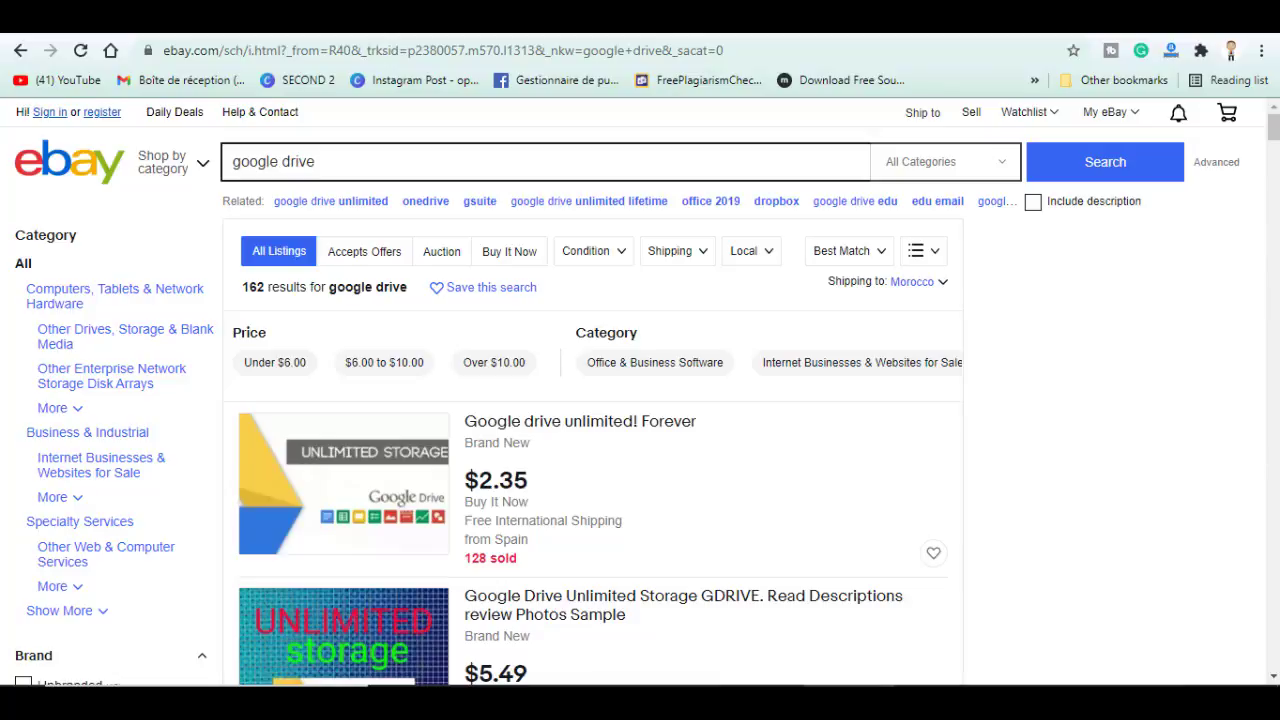
Step: Scroll the eBay google drive results down to the $17.05 G Suite listing with 115 sold
{"action": "left_click_drag", "start_coordinate": [1273, 131], "coordinate": [1273, 183]}
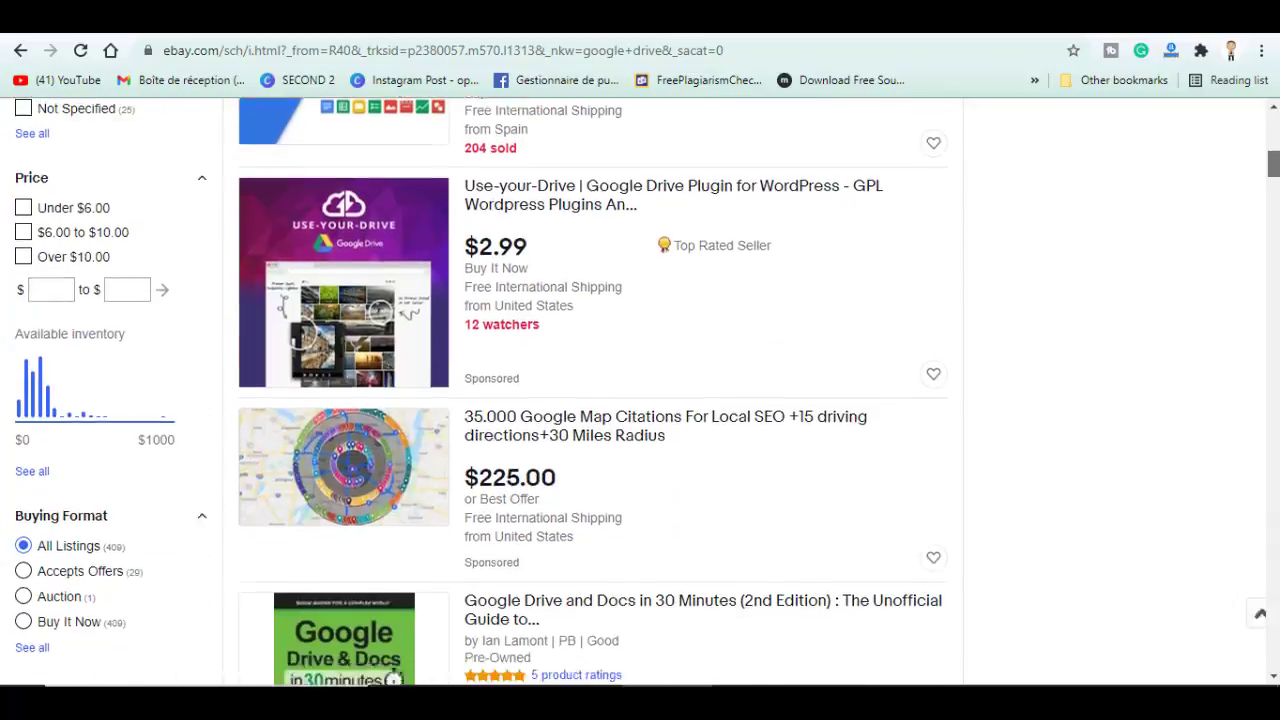
{"action": "scroll", "coordinate": [420, 440], "scroll_direction": "down", "scroll_amount": 3}
{"action": "scroll", "coordinate": [420, 440], "scroll_direction": "down", "scroll_amount": 2}
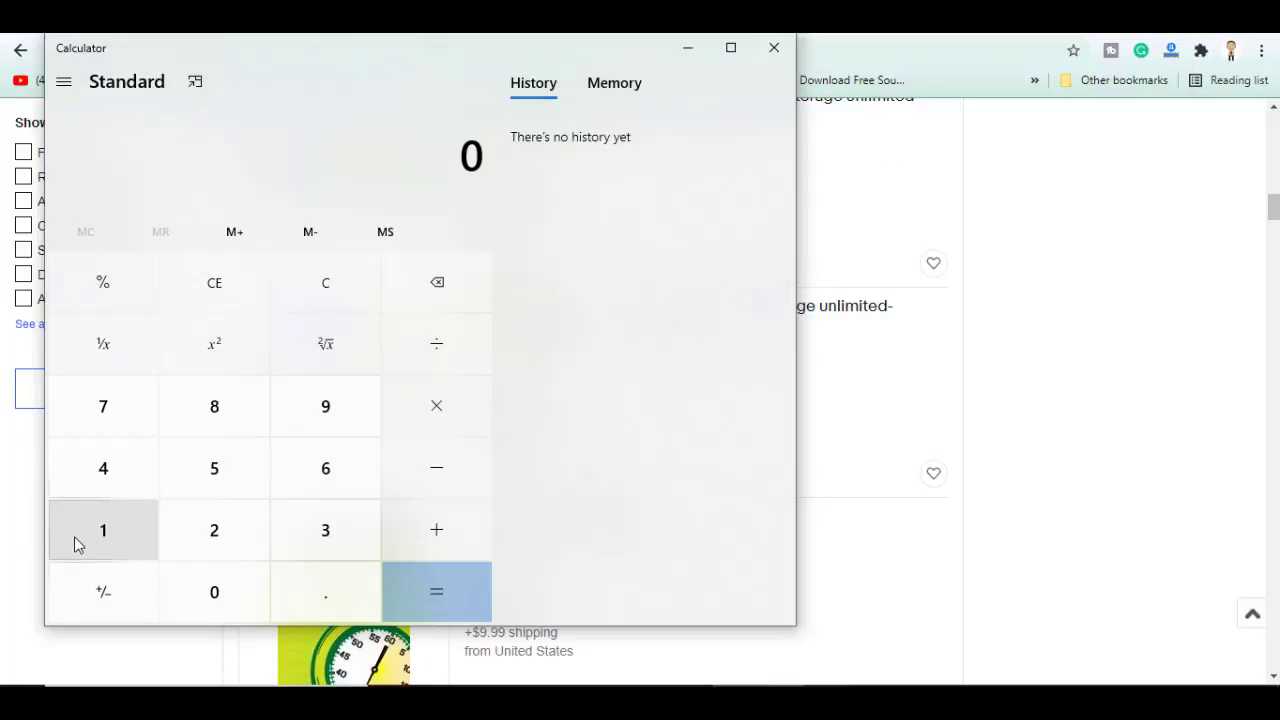
Step: Multiply 17 by 115 in Calculator to estimate total sales of 1,955
{"action": "left_click", "coordinate": [78, 542]}
{"action": "left_click", "coordinate": [110, 420]}
{"action": "left_click", "coordinate": [465, 425]}
{"action": "left_click", "coordinate": [78, 555]}
{"action": "left_click", "coordinate": [222, 485]}
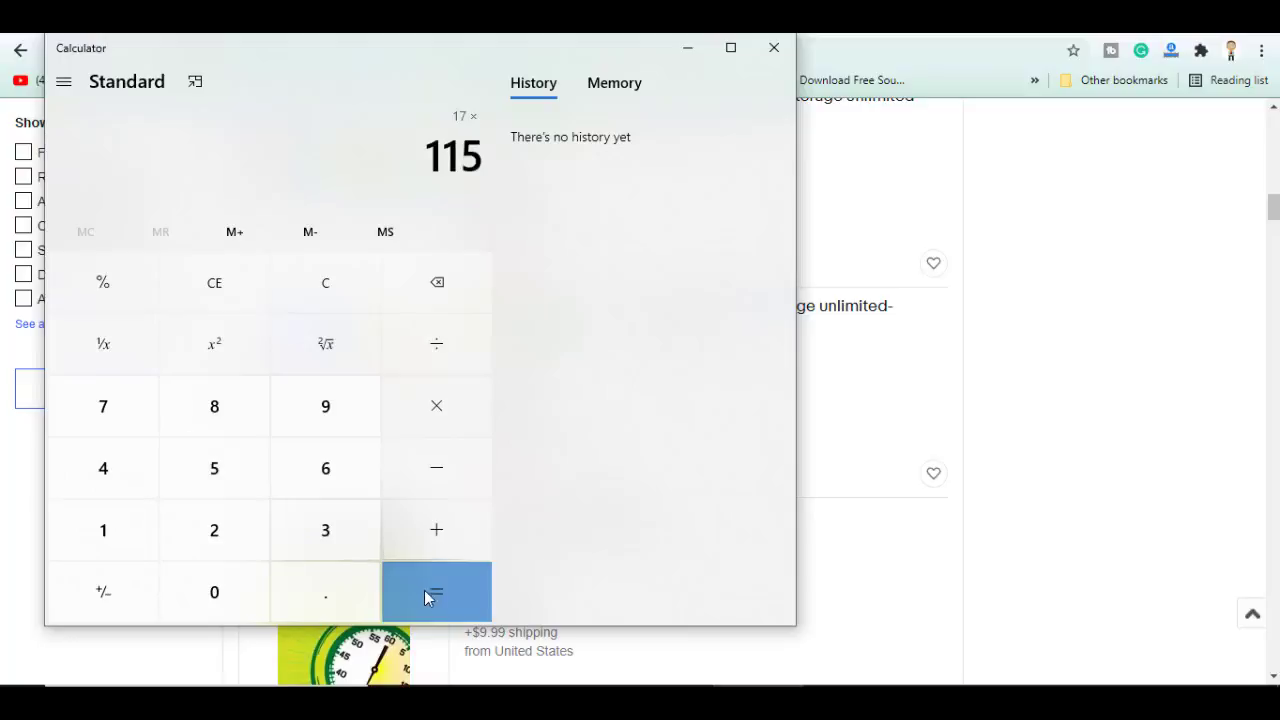
{"action": "key", "text": "Return"}
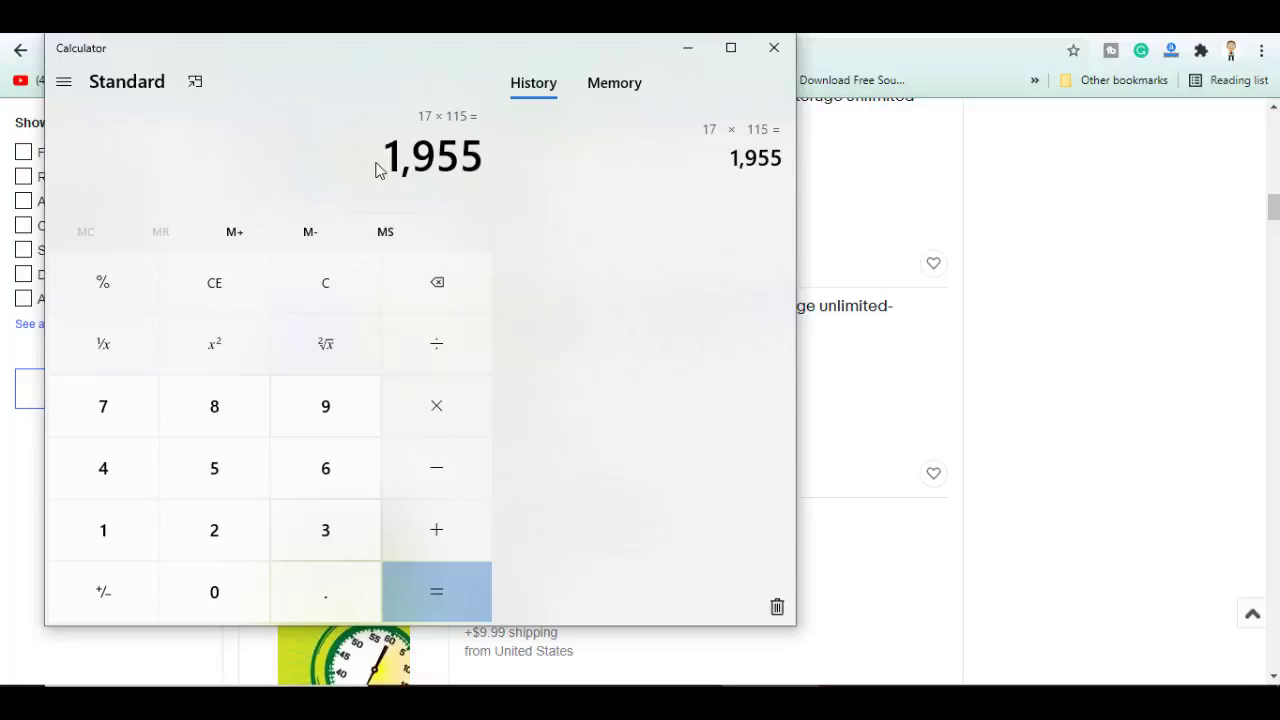
Step: Close the Calculator to return to the eBay listings
{"action": "left_click", "coordinate": [783, 58]}
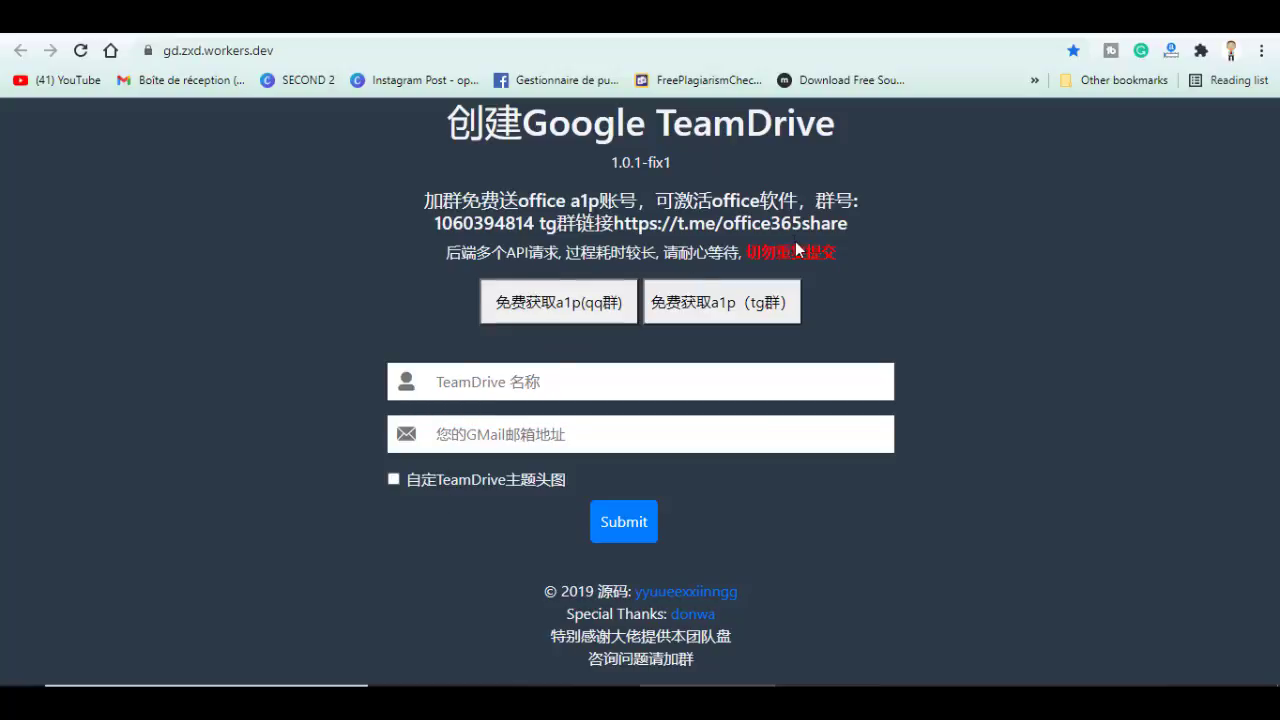
Step: Submit the TeamDrive form with name GeekBlooging and the copied Gmail address, then dismiss the JSON error
{"action": "left_click", "coordinate": [484, 391]}
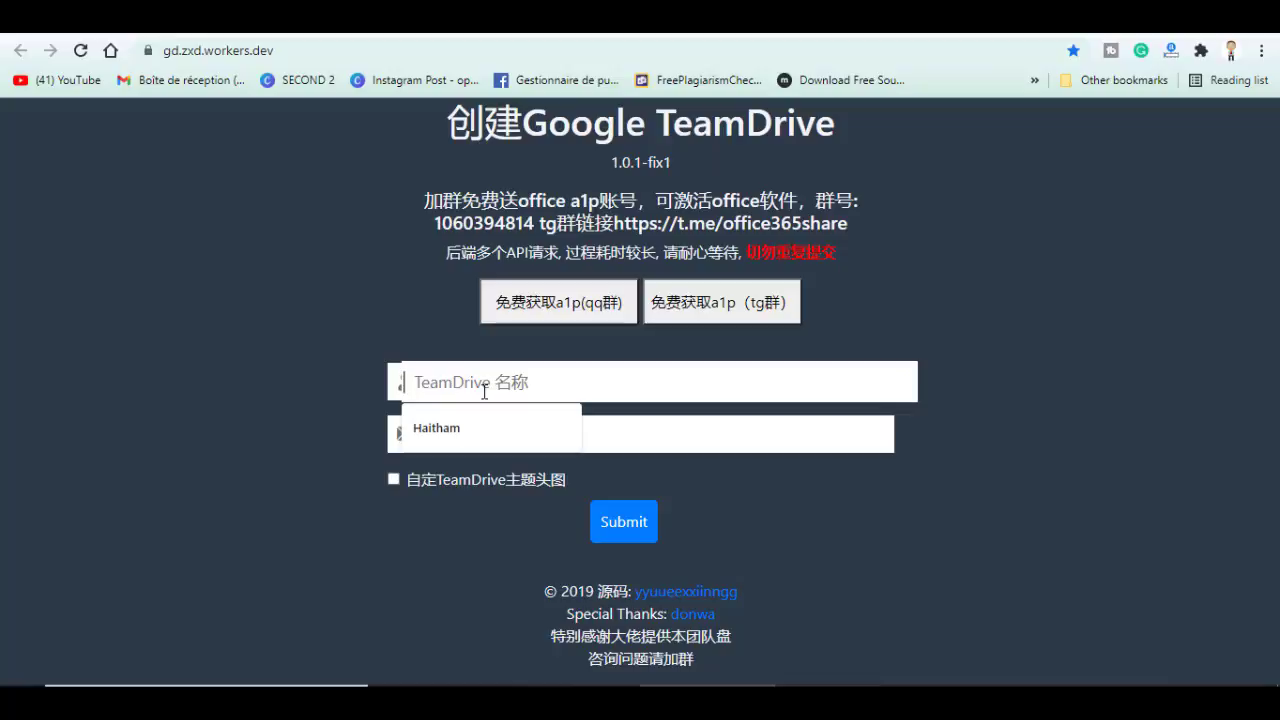
{"action": "type", "text": "Ge"}
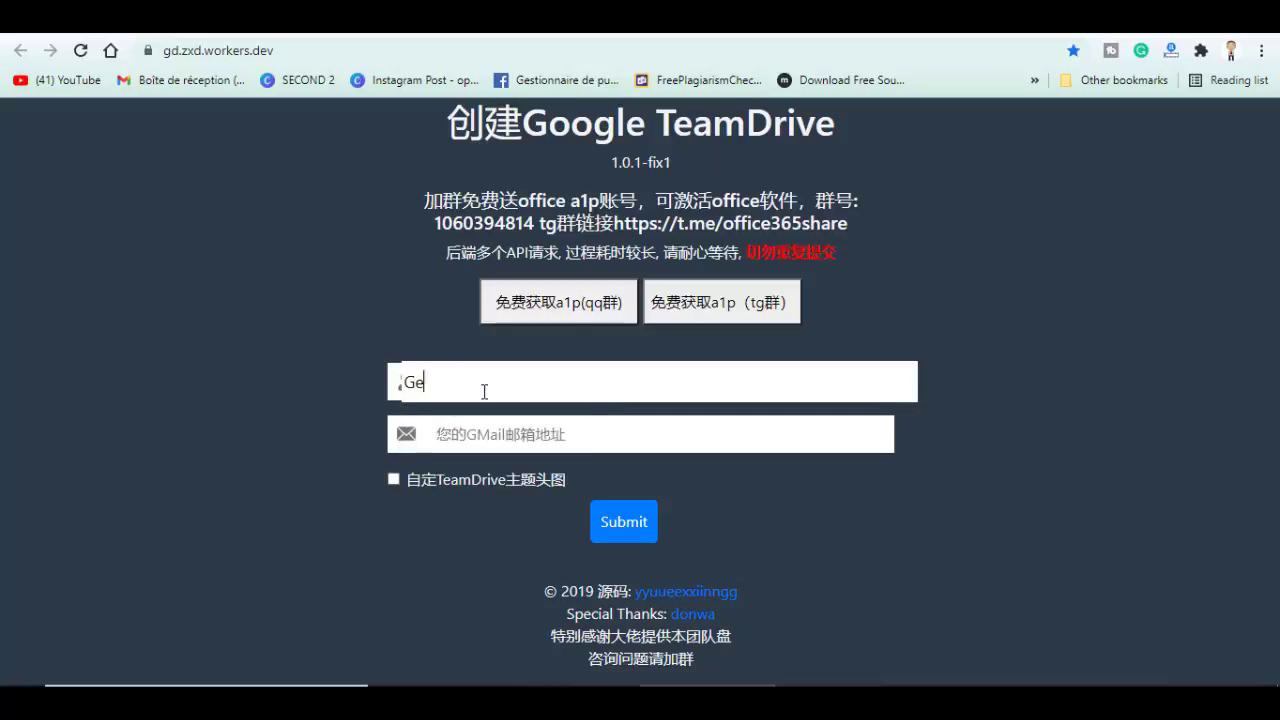
{"action": "type", "text": "ekBlooging"}
{"action": "left_click", "coordinate": [470, 434]}
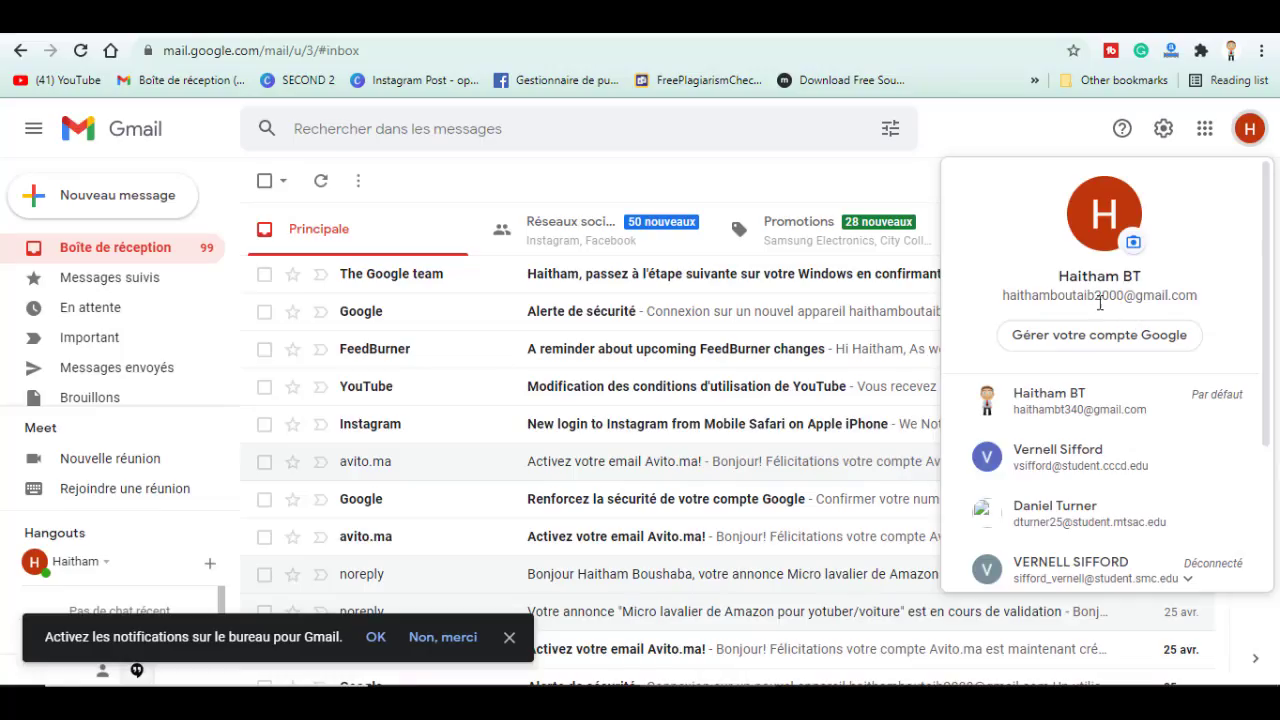
{"action": "triple_click", "coordinate": [1099, 297]}
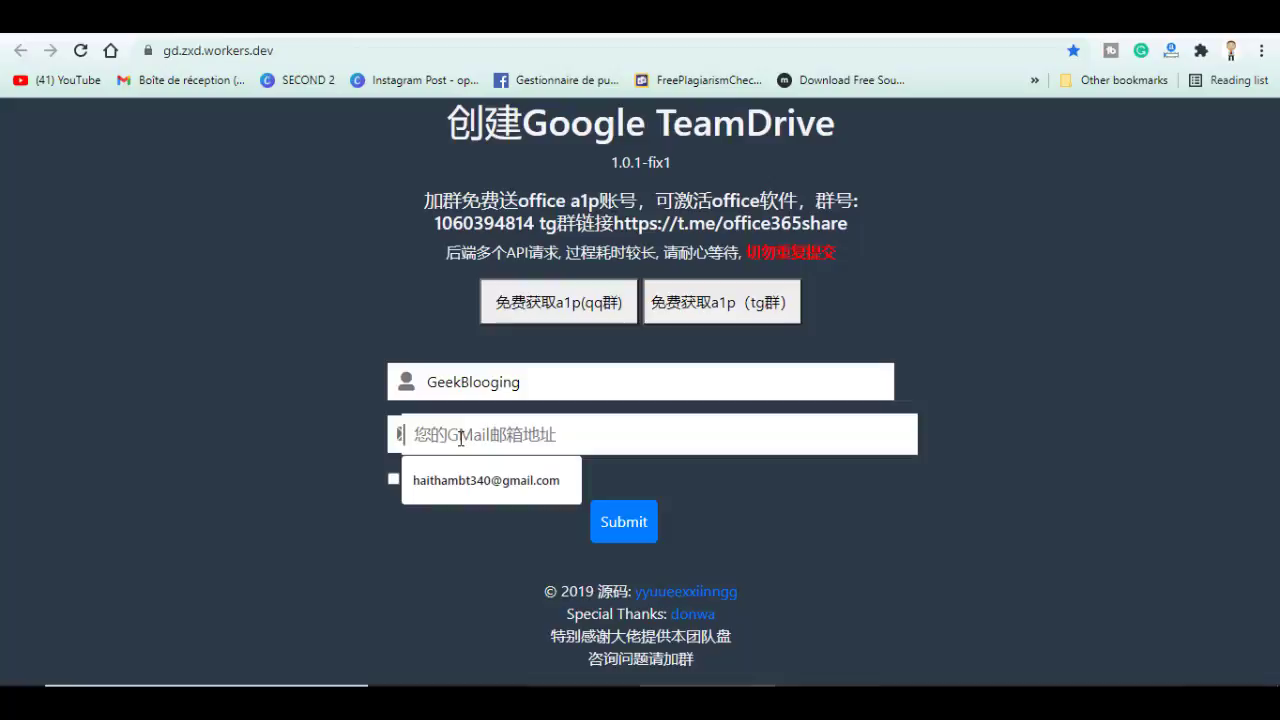
{"action": "key", "text": "ctrl+v"}
{"action": "left_click", "coordinate": [604, 512]}
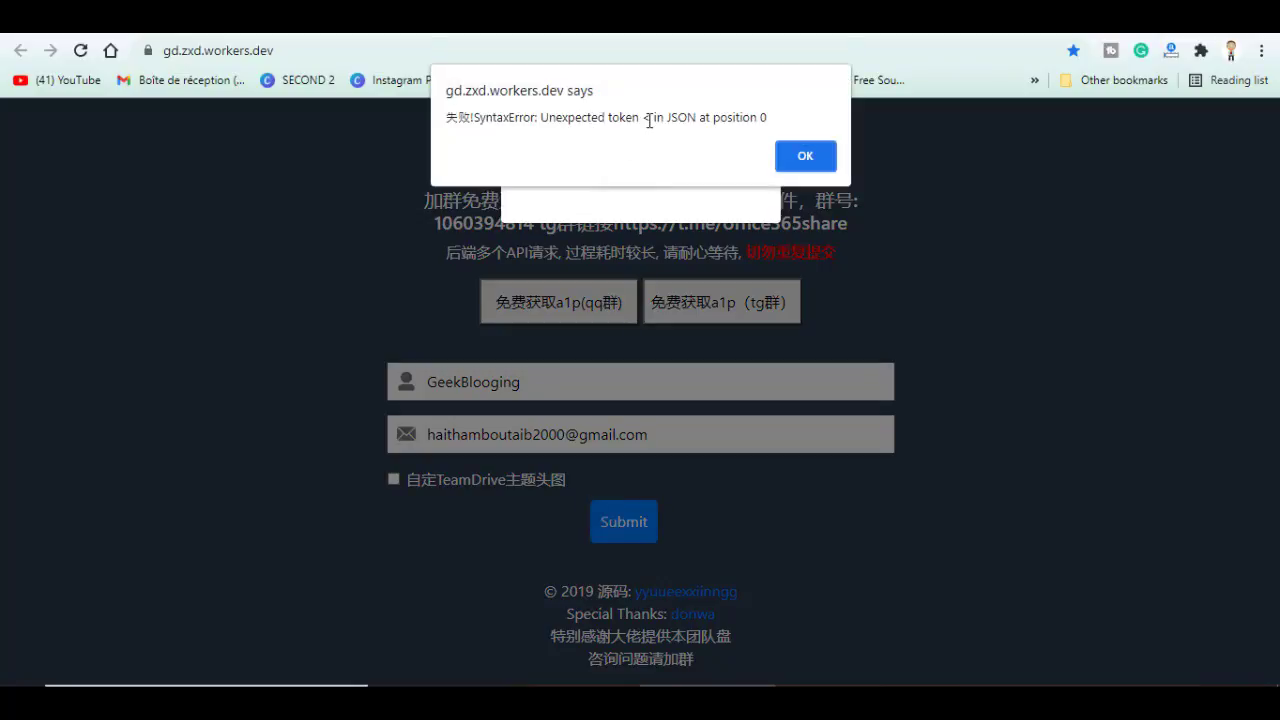
{"action": "left_click", "coordinate": [795, 155]}
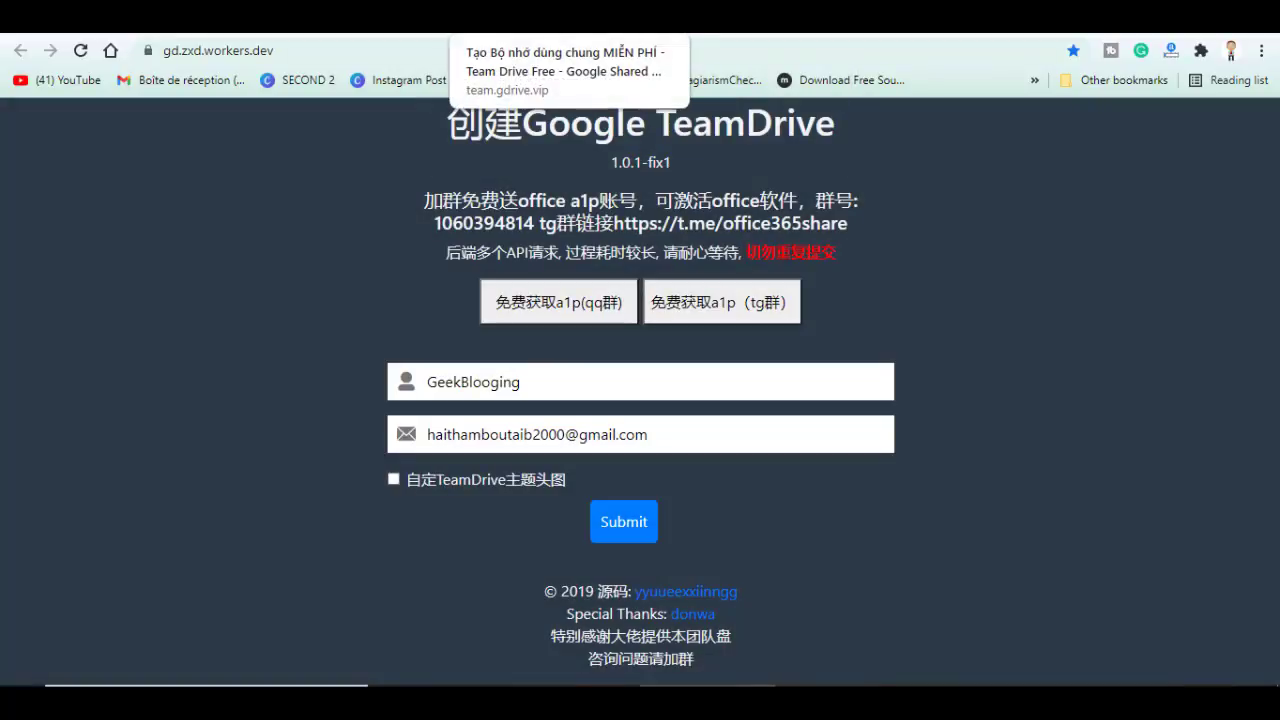
Step: On team.gdrive.vip, submit the autofilled Gmail address with shared drive name GeekBlooging
{"action": "left_click", "coordinate": [568, 38]}
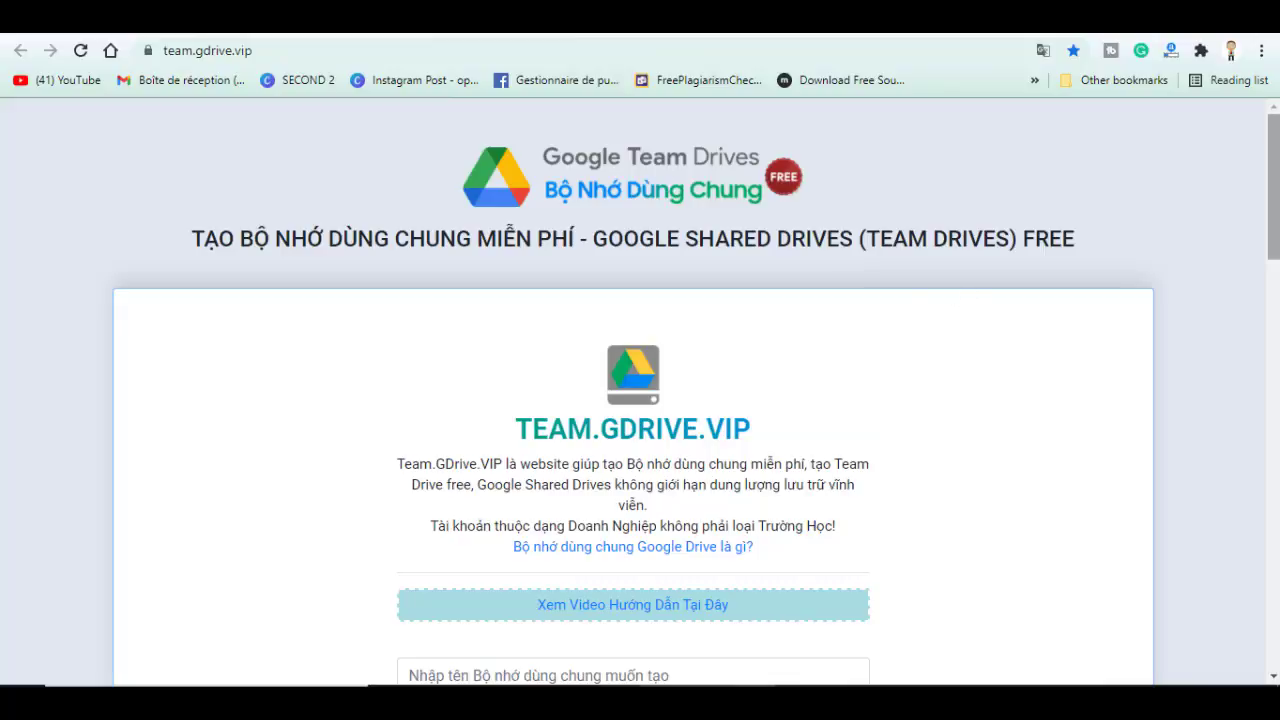
{"action": "left_click_drag", "start_coordinate": [1272, 170], "coordinate": [1270, 295]}
{"action": "left_click", "coordinate": [445, 224]}
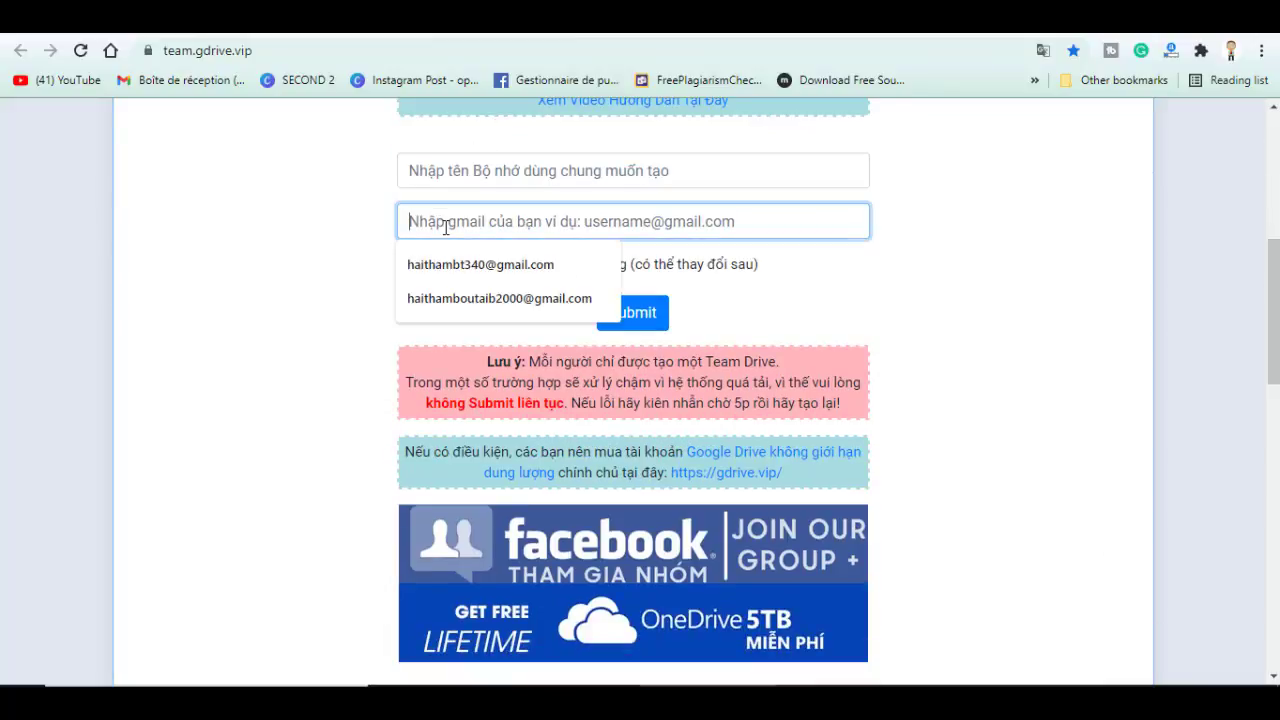
{"action": "key", "text": "Down"}
{"action": "key", "text": "Down"}
{"action": "key", "text": "Return"}
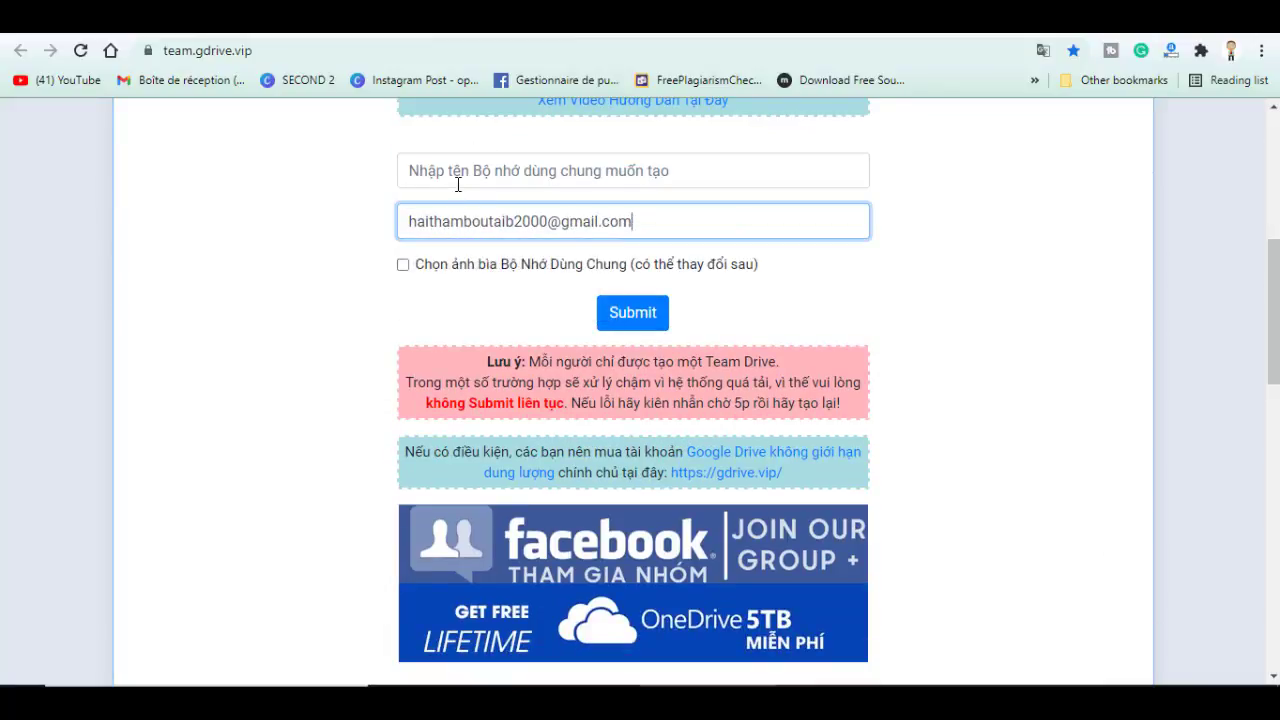
{"action": "left_click", "coordinate": [458, 184]}
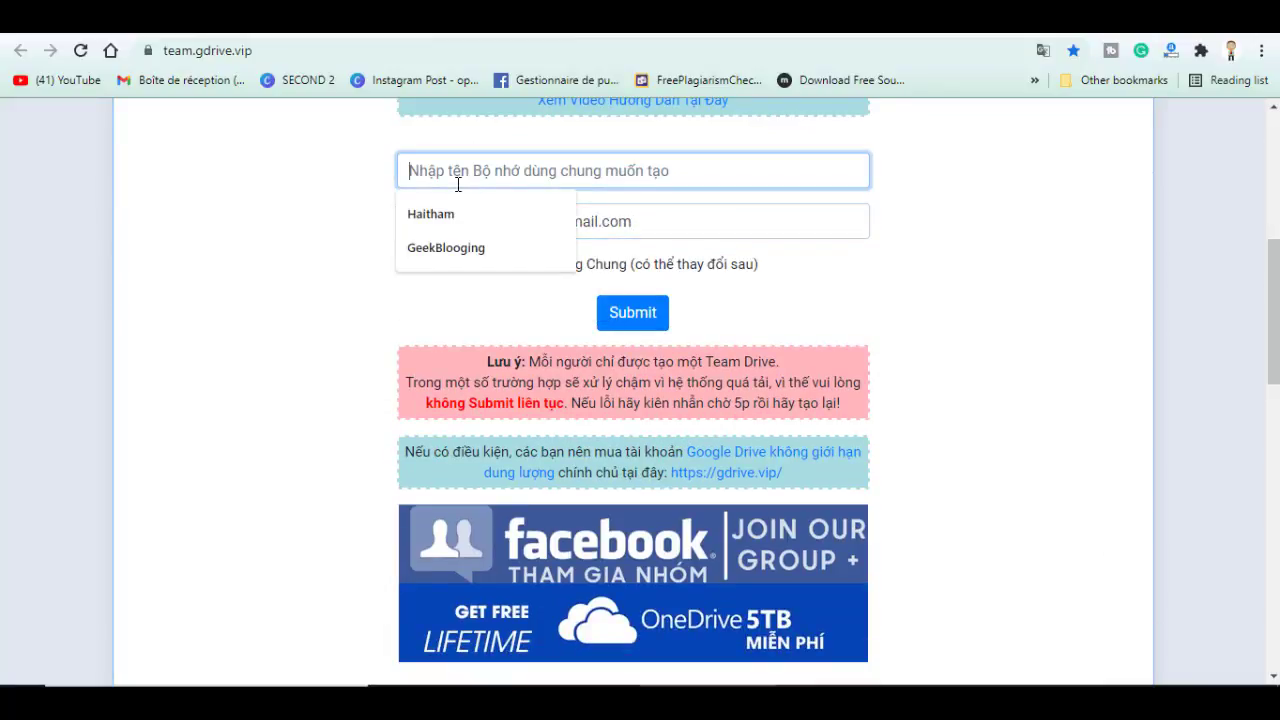
{"action": "left_click", "coordinate": [458, 247]}
{"action": "left_click", "coordinate": [613, 314]}
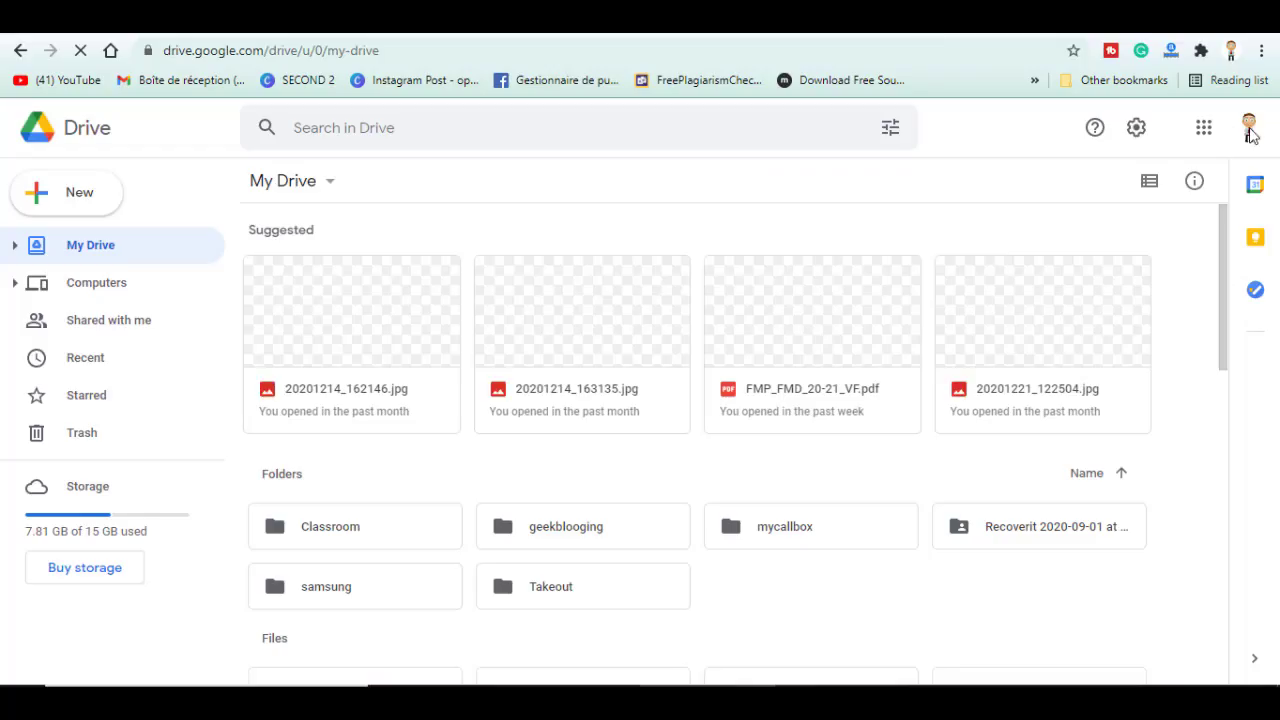
Step: Switch Google Drive to the second Gmail account that received the shared drive
{"action": "left_click", "coordinate": [1249, 130]}
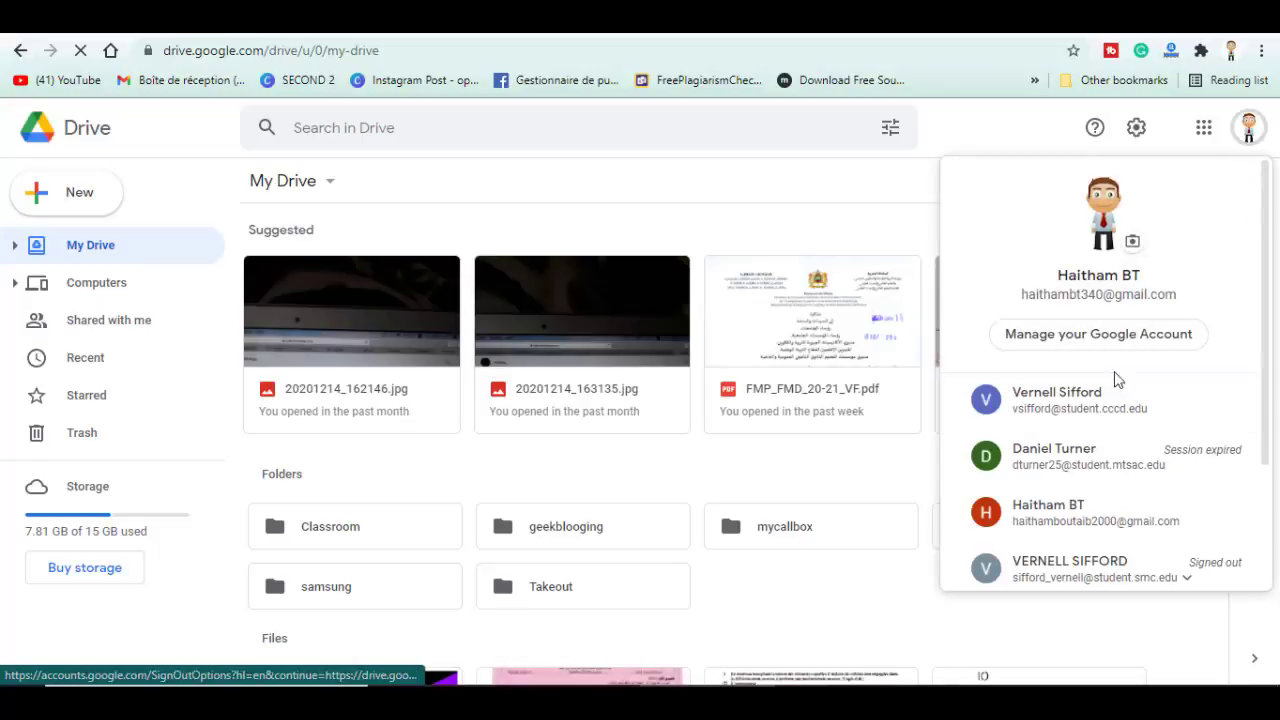
{"action": "left_click", "coordinate": [1056, 522]}
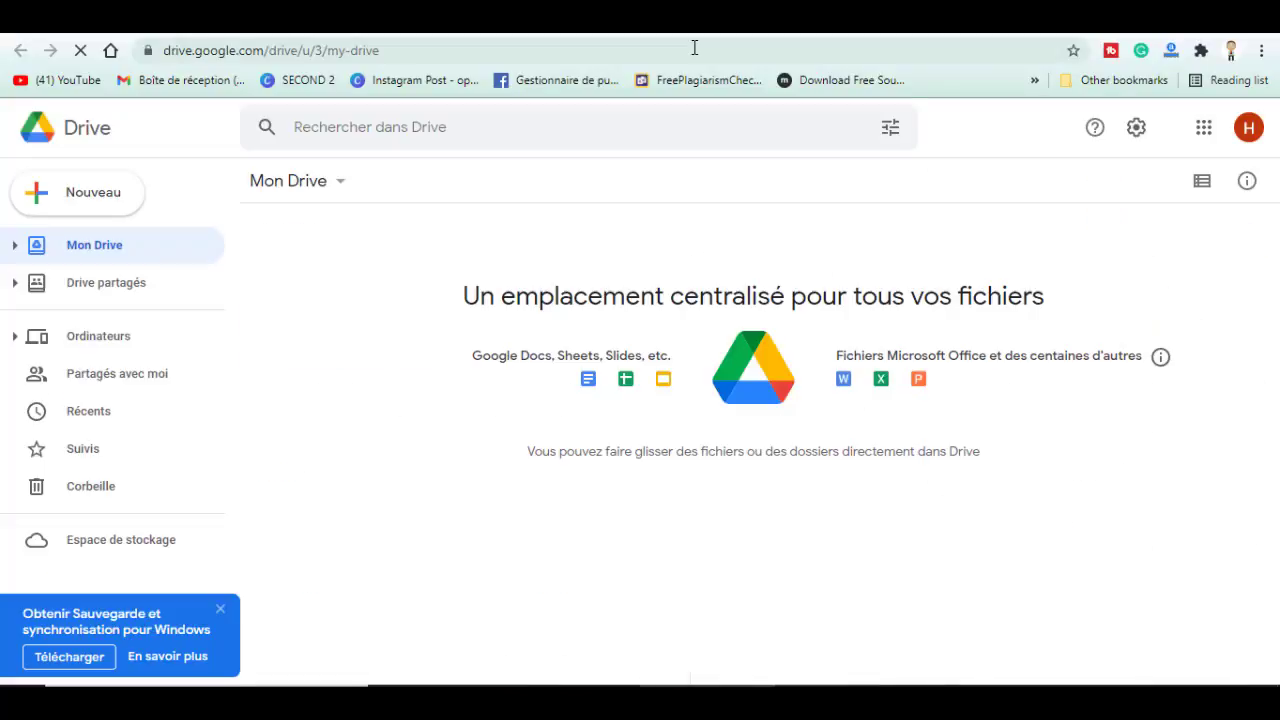
Step: Open Drive partagés to see GeekBlooging and close the congratulations notice
{"action": "left_click", "coordinate": [79, 288]}
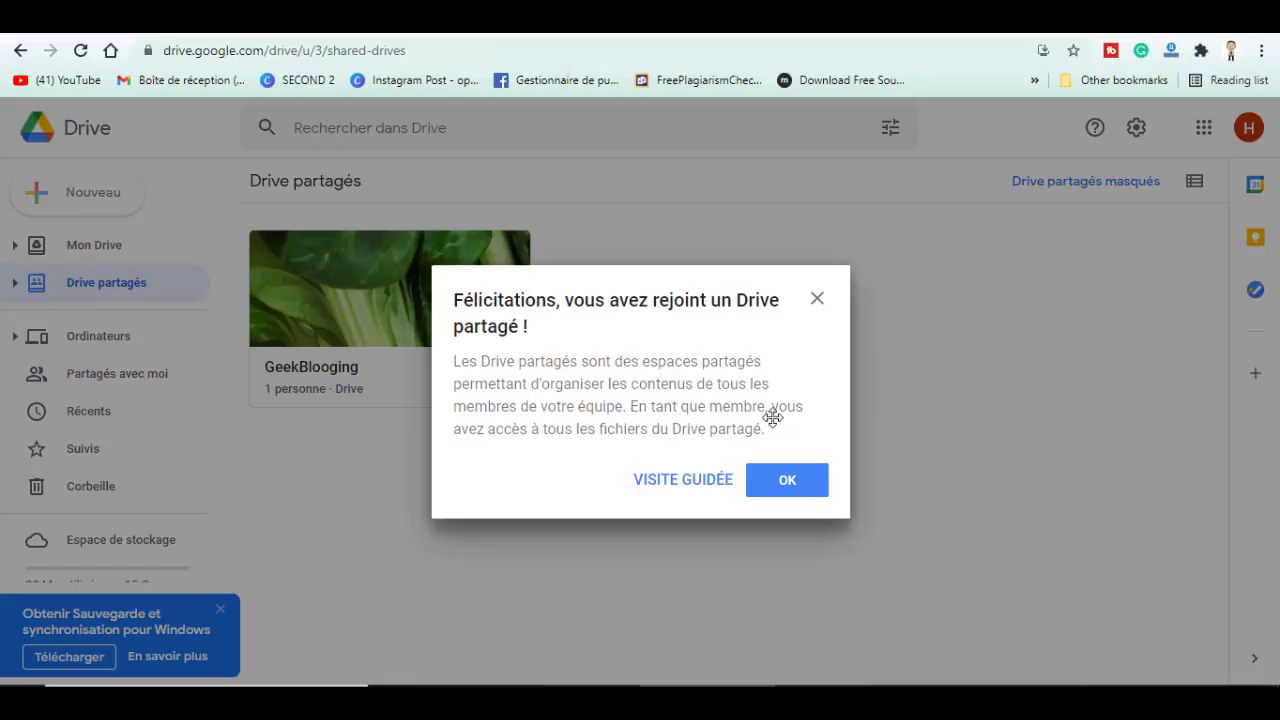
{"action": "left_click", "coordinate": [772, 484]}
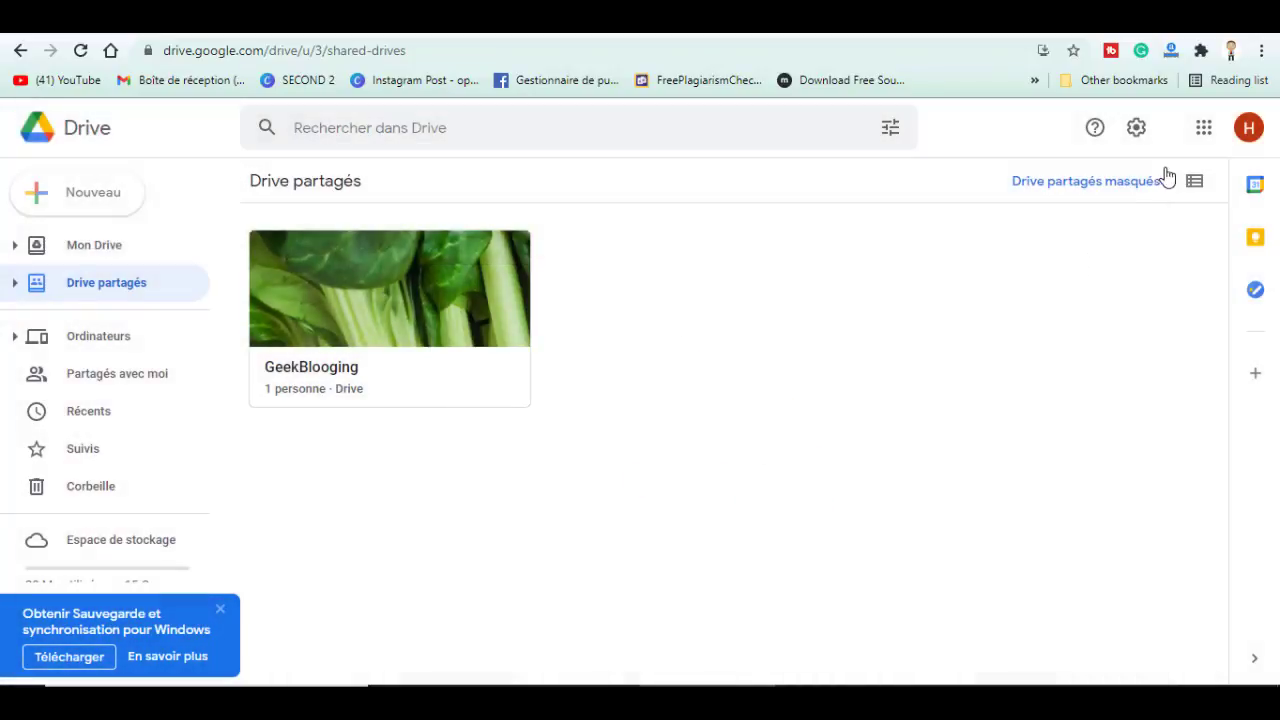